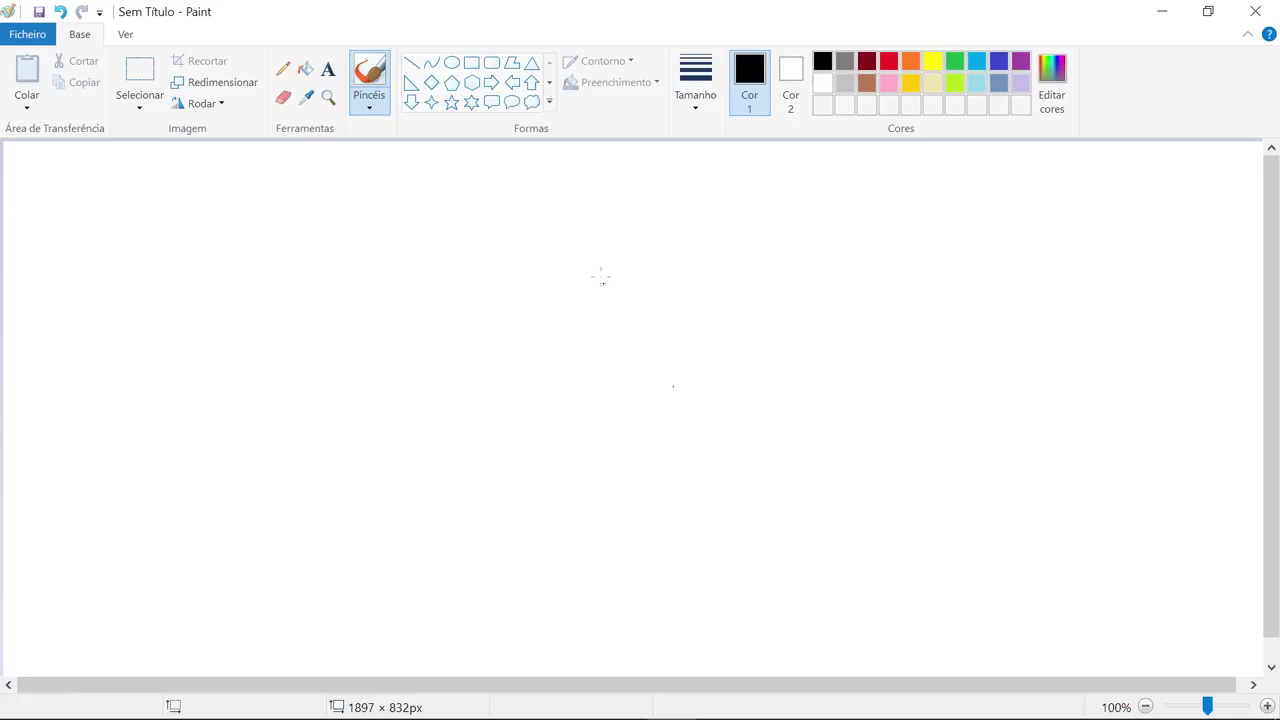
# Draw a black outlined circle, about 394 × 393 px, in the middle of the canvas
pyautogui.click(451, 63)
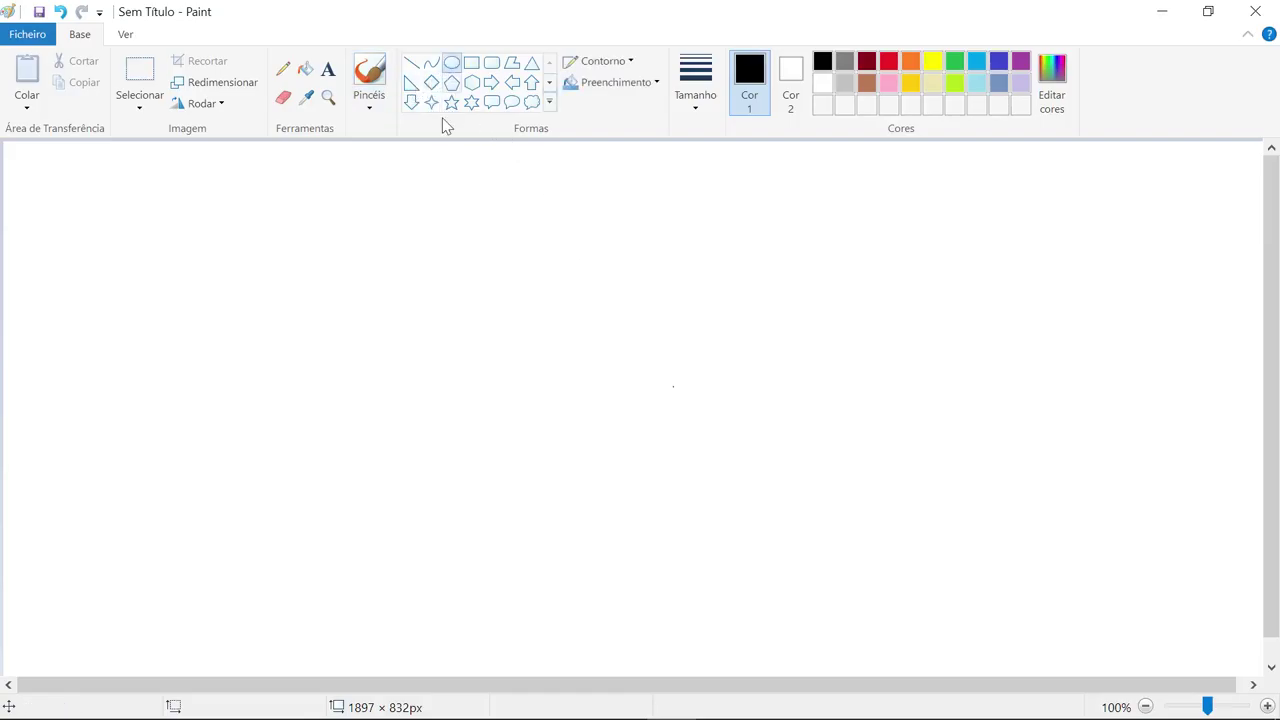
pyautogui.moveTo(412, 313)
pyautogui.mouseDown()
pyautogui.moveTo(651, 534)
pyautogui.moveTo(657, 571)
pyautogui.moveTo(675, 576)
pyautogui.mouseUp()
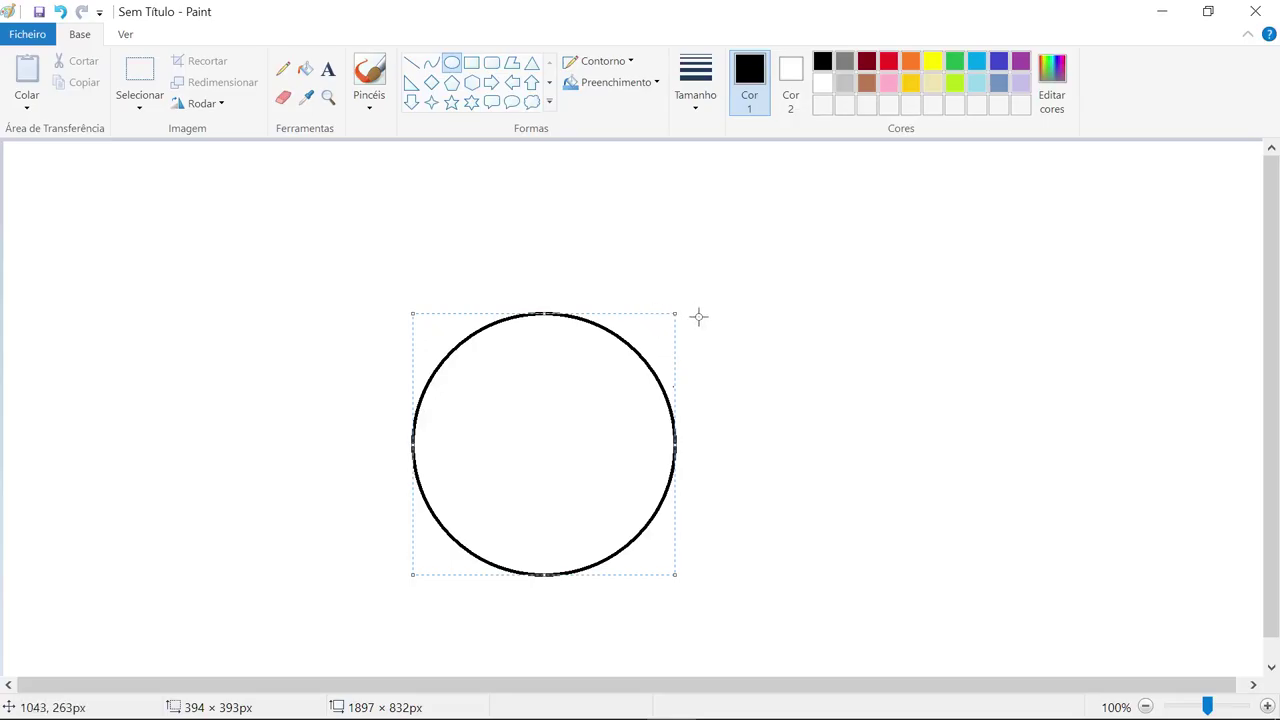
pyautogui.click(327, 70)
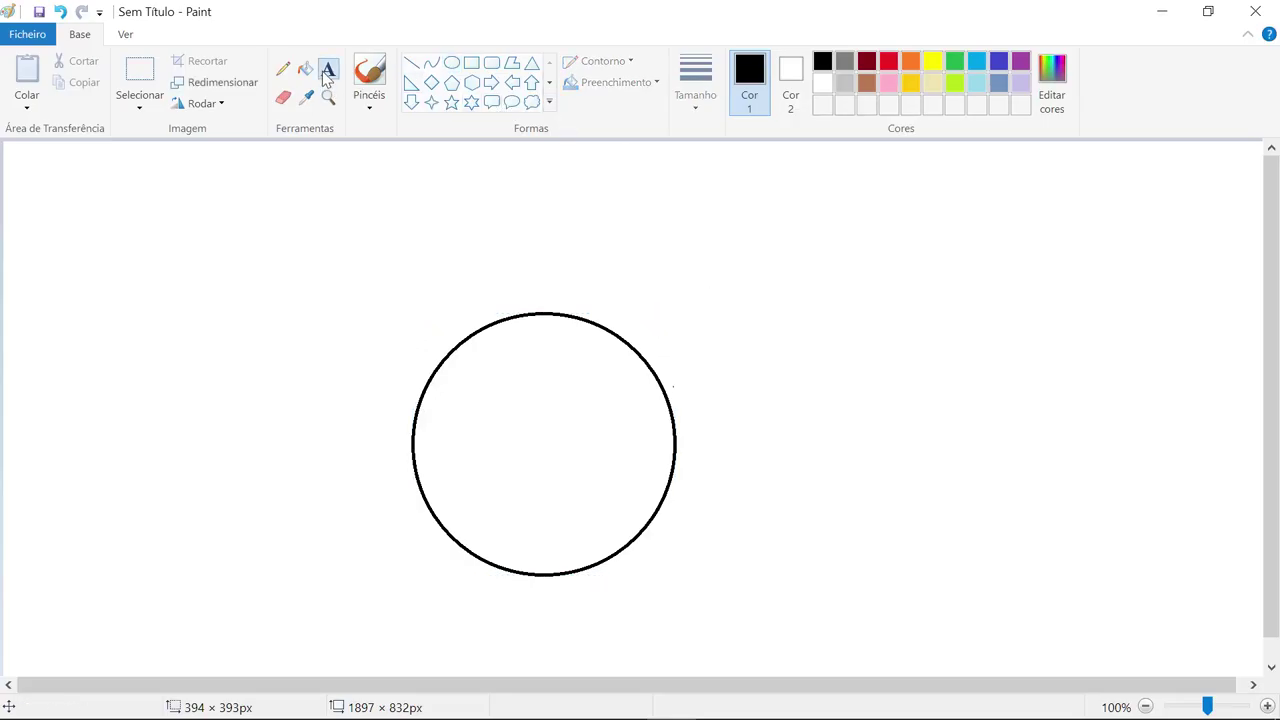
# Write '40057km 100%' to the right of the circle, with '30km x' on the line below
pyautogui.click(757, 337)
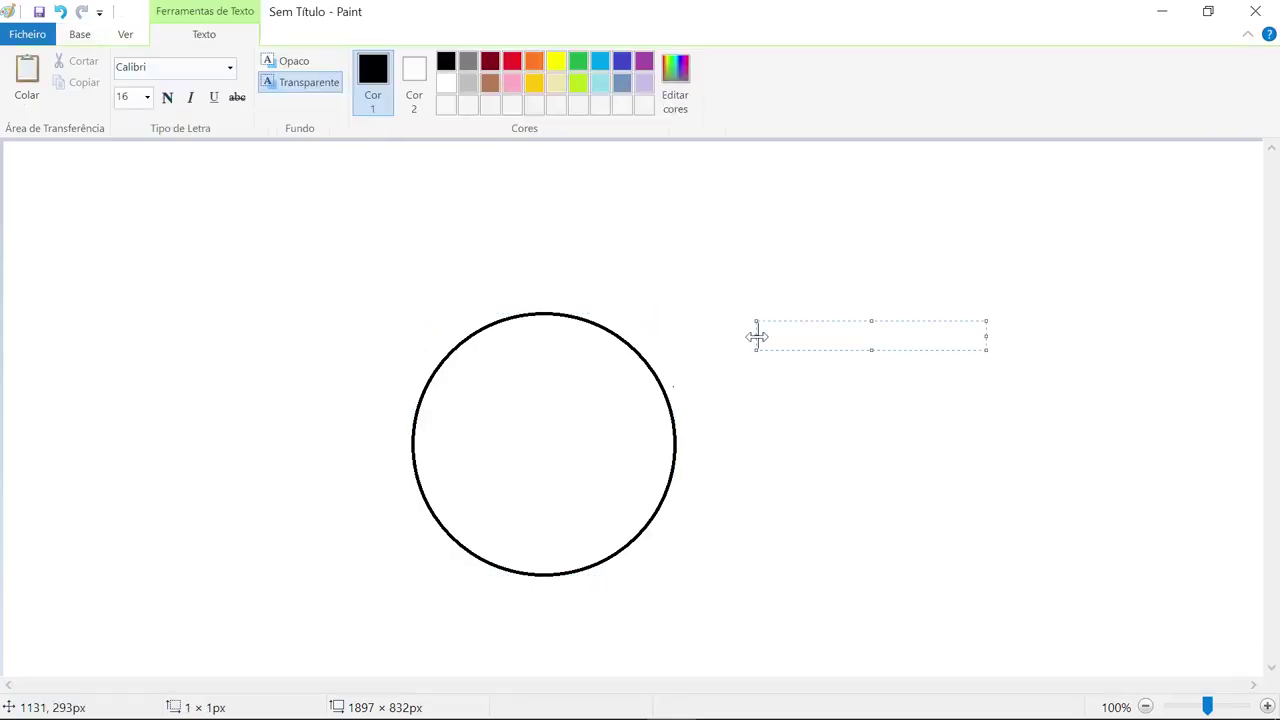
pyautogui.write('40')
pyautogui.write('0')
pyautogui.write('57')
pyautogui.write('km')
pyautogui.write('100')
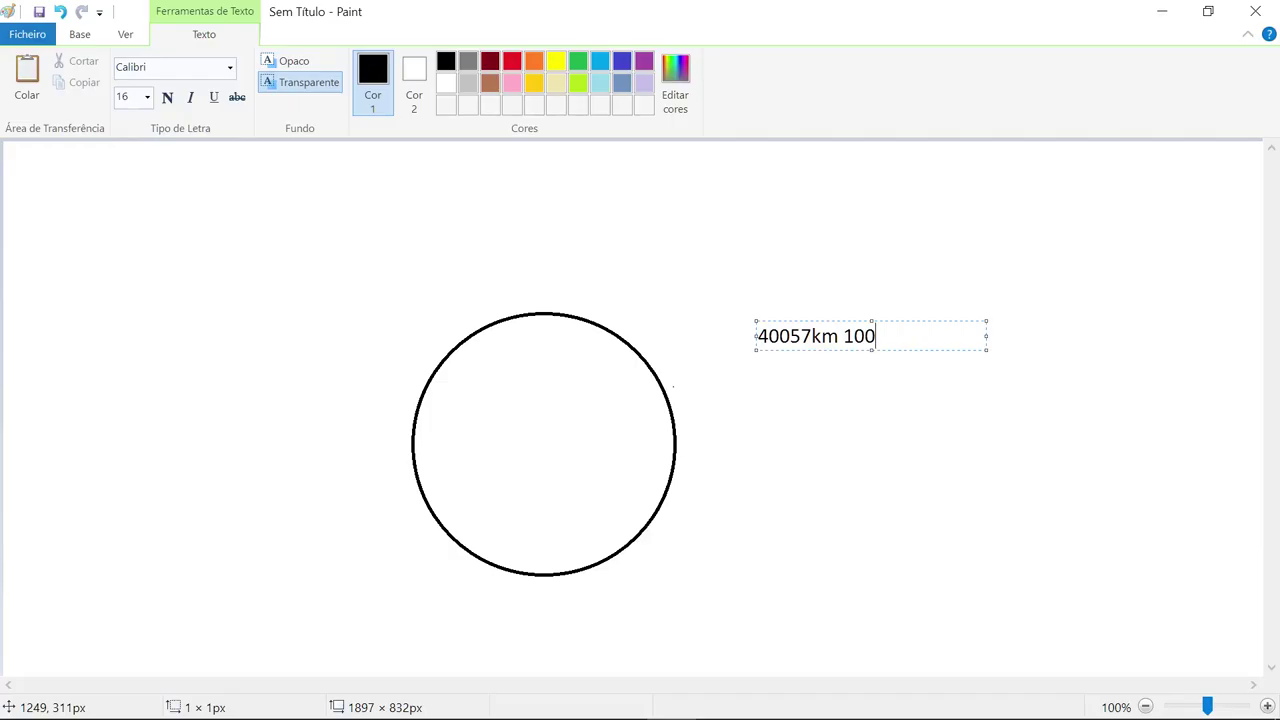
pyautogui.write('%')
pyautogui.press('Return')
pyautogui.write('30')
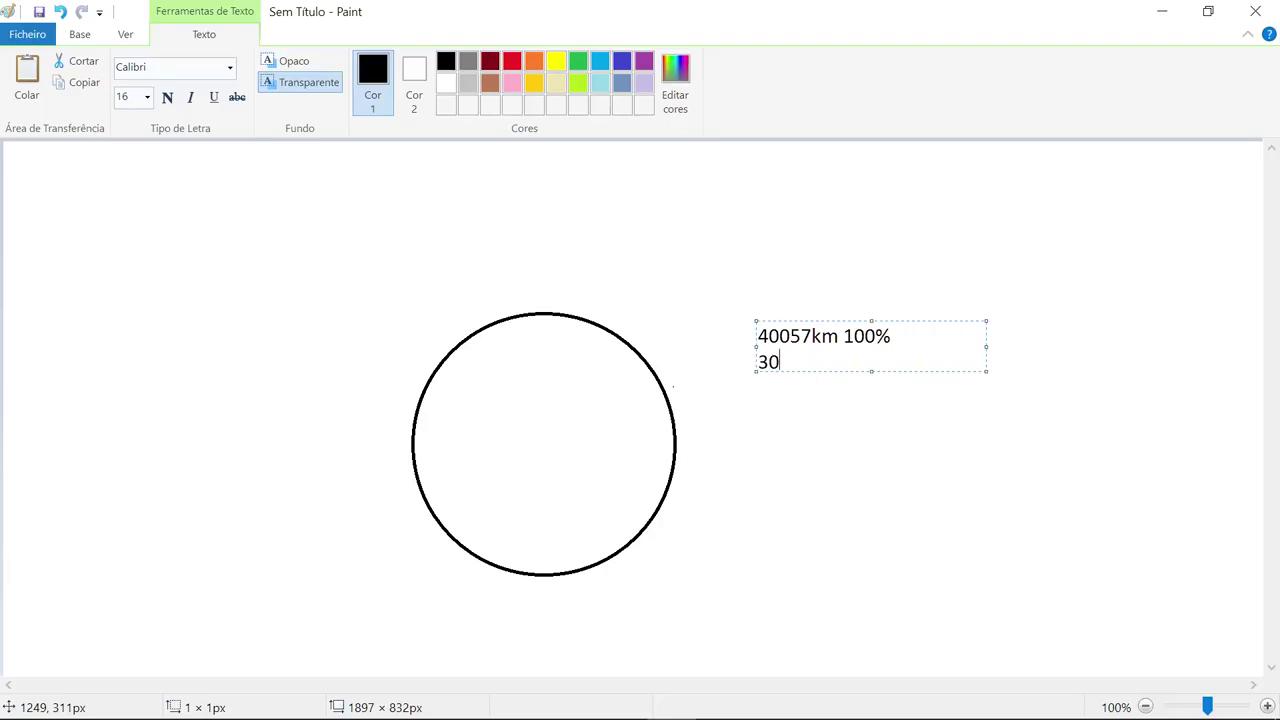
pyautogui.write('km')
pyautogui.write('x')
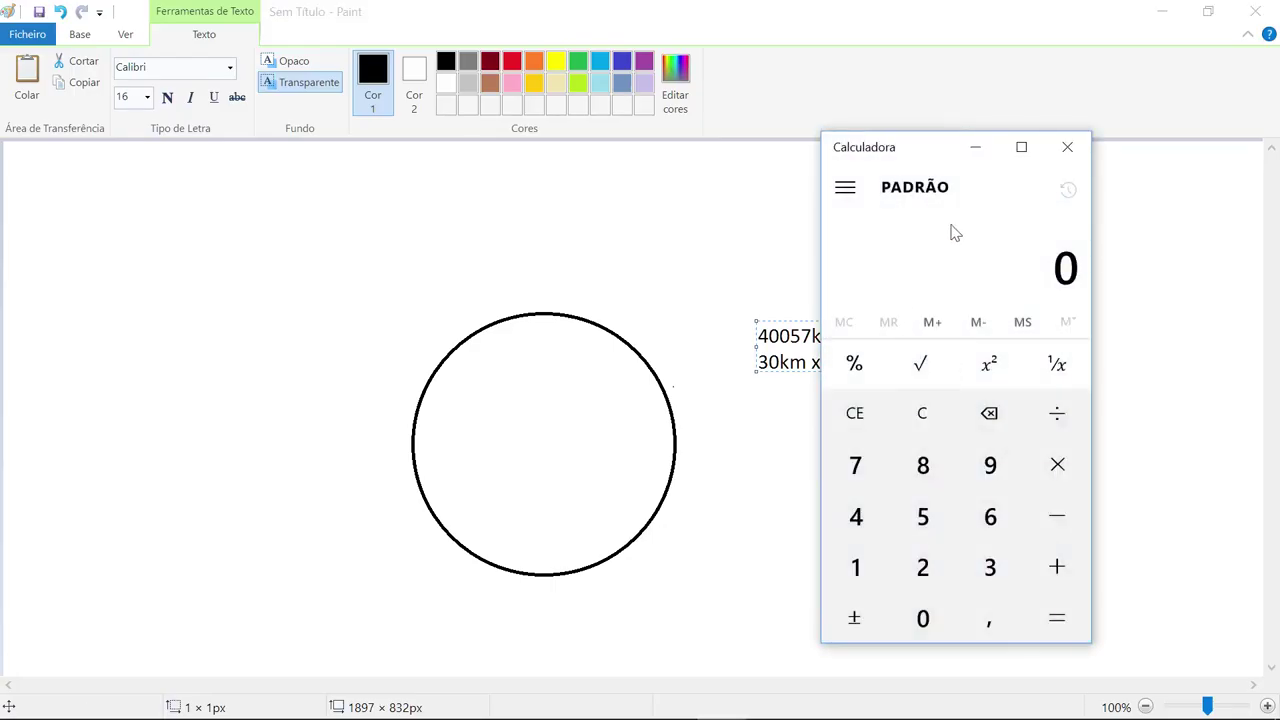
# Multiply 30 by 100 in Calculator
pyautogui.click(984, 570)
pyautogui.click(936, 630)
pyautogui.click(1055, 465)
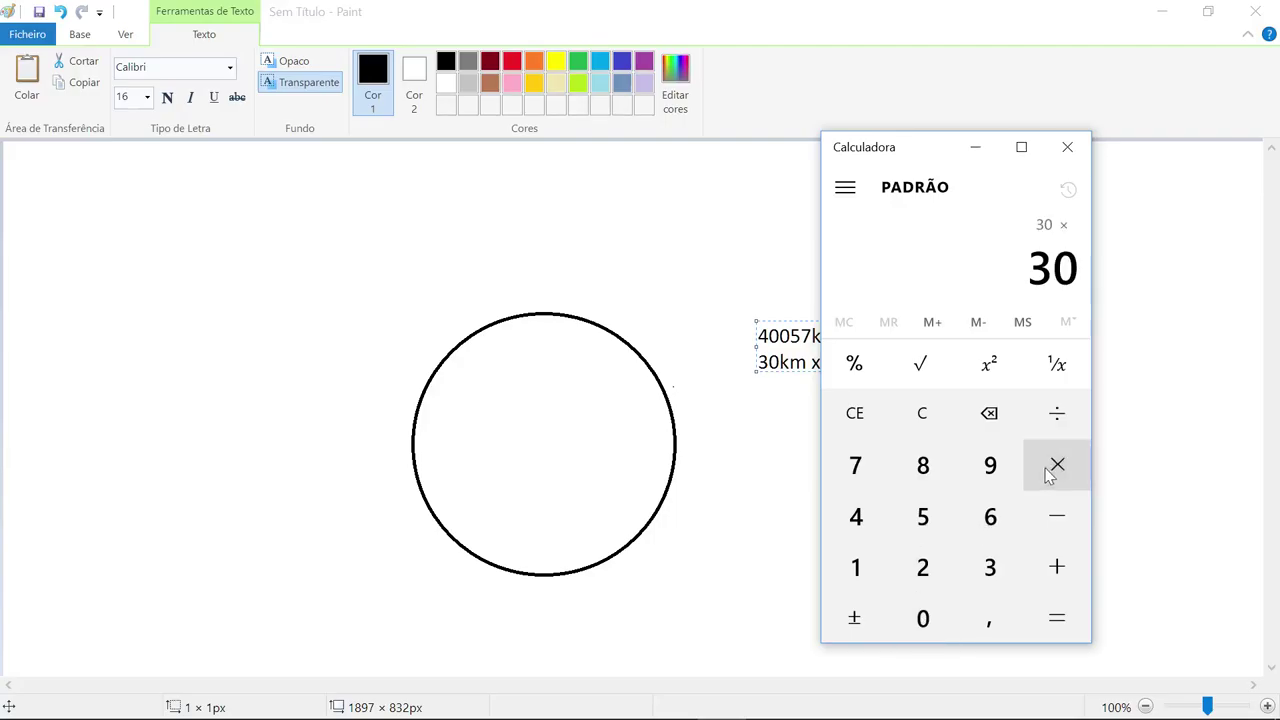
pyautogui.click(863, 561)
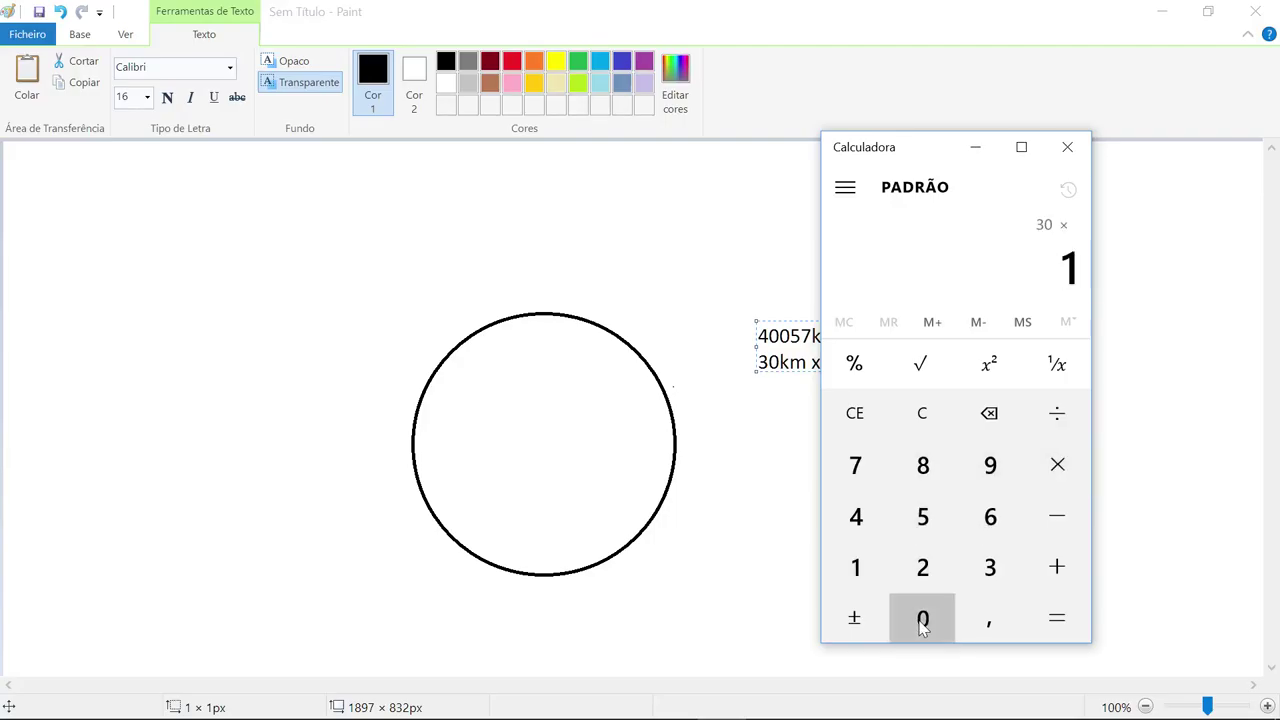
pyautogui.doubleClick(922, 618)
pyautogui.click(1057, 617)
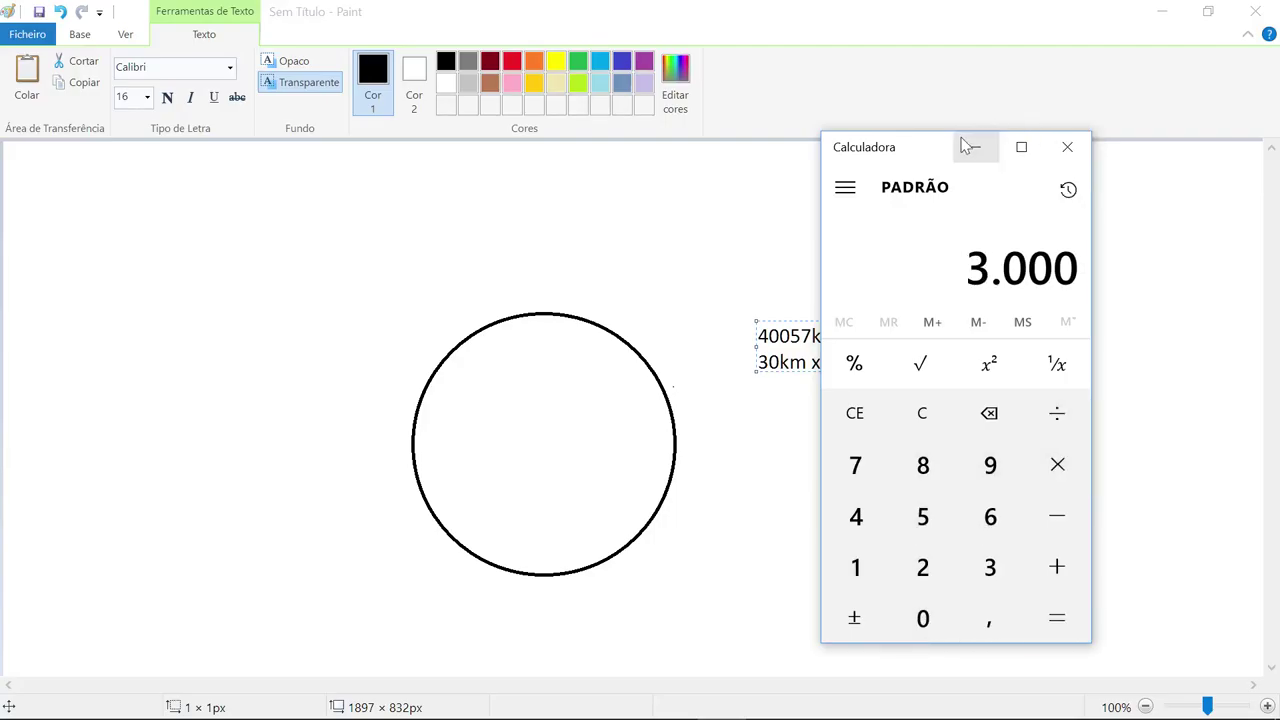
pyautogui.moveTo(930, 152); pyautogui.dragTo(1071, 161)
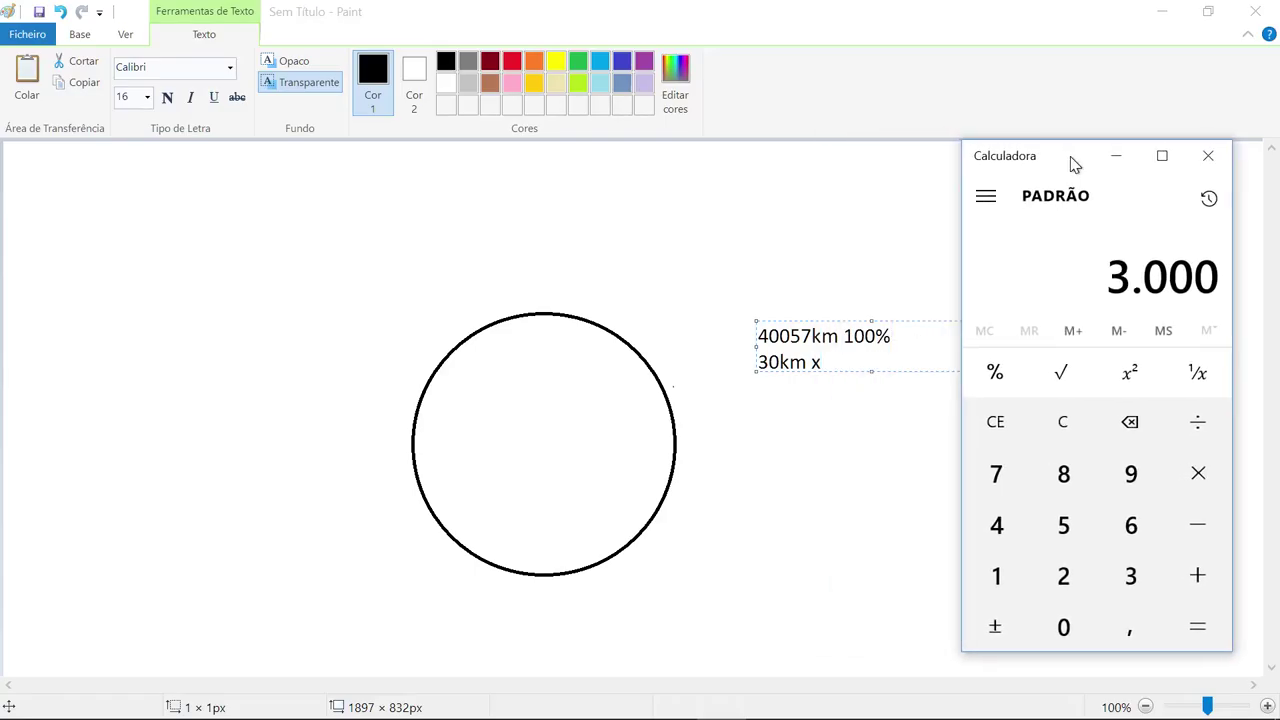
pyautogui.click(1209, 427)
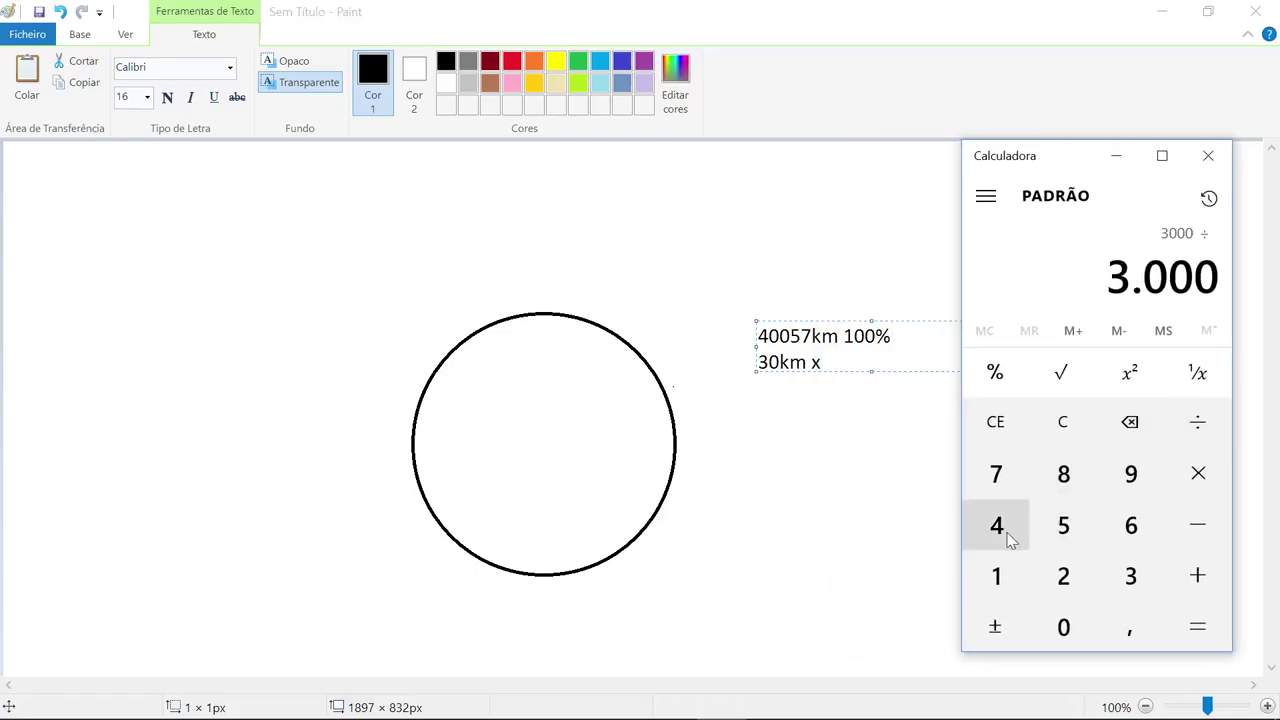
pyautogui.click(1004, 532)
pyautogui.click(1066, 615)
pyautogui.click(1064, 620)
pyautogui.click(1062, 528)
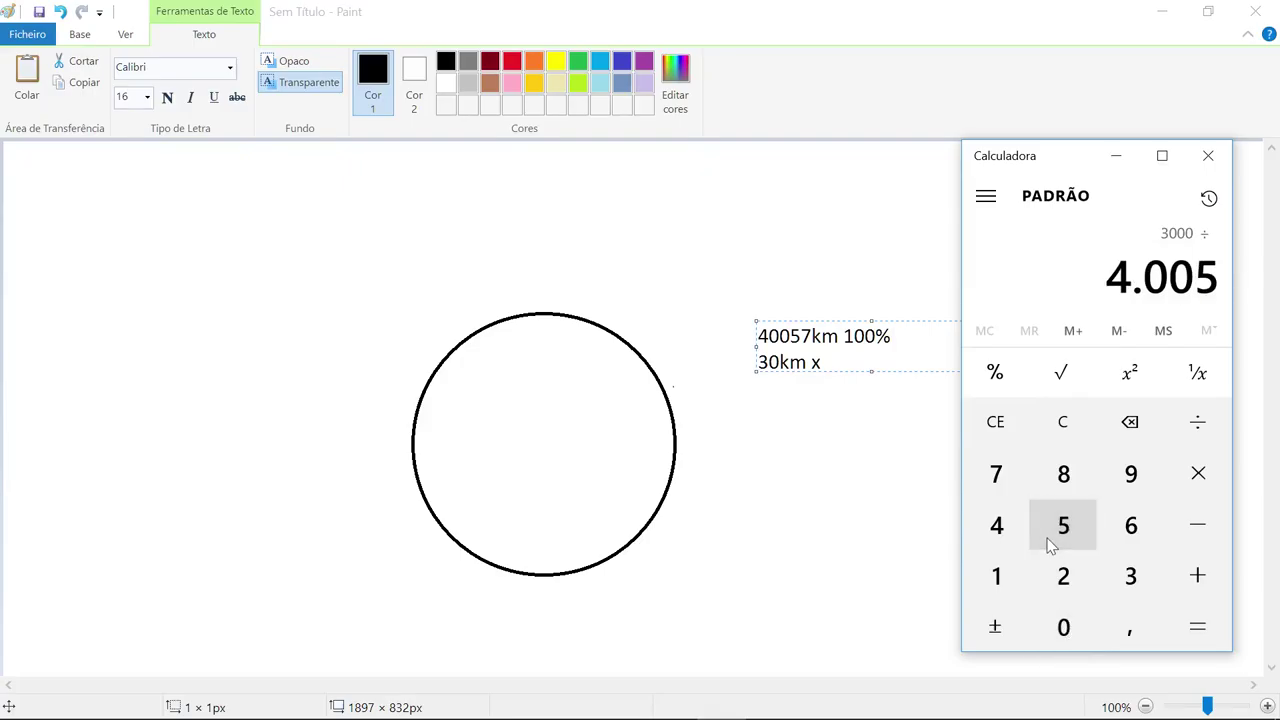
pyautogui.click(997, 476)
pyautogui.click(1192, 626)
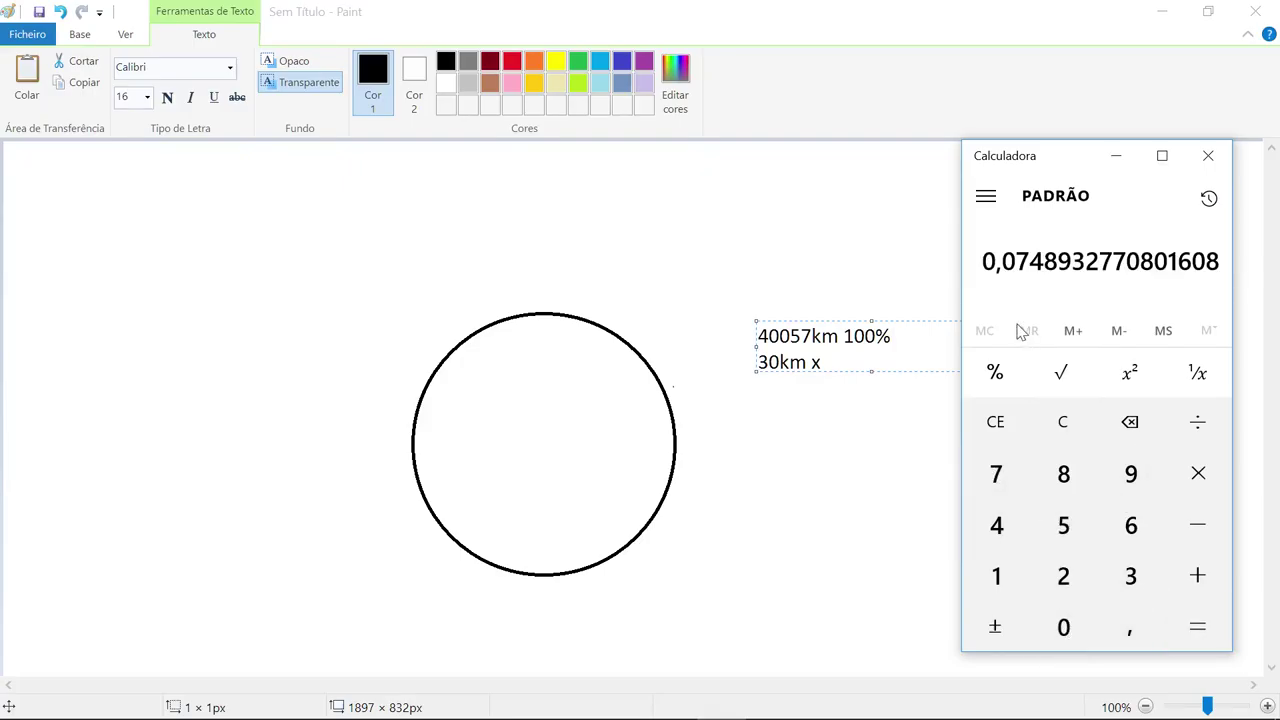
# Complete the second line as '30km x 0.07%' and commit the text onto the canvas
pyautogui.click(1253, 488)
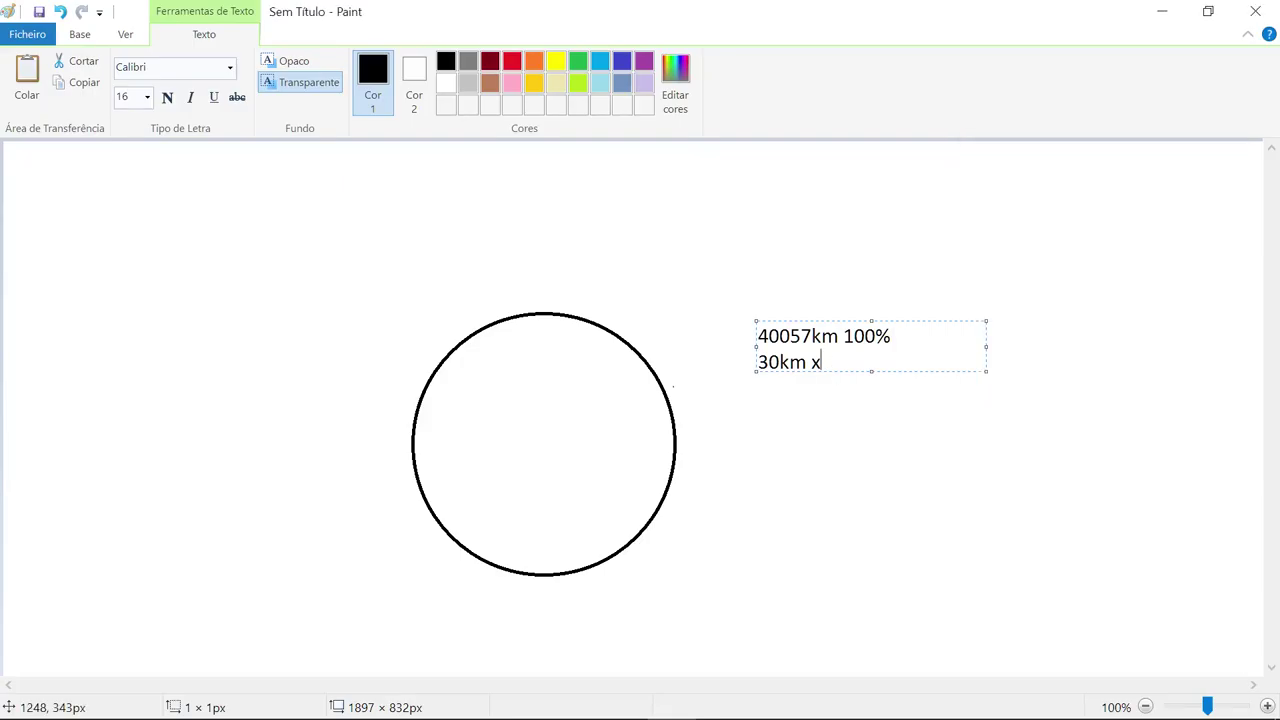
pyautogui.write(' 0.')
pyautogui.write('07')
pyautogui.write('%')
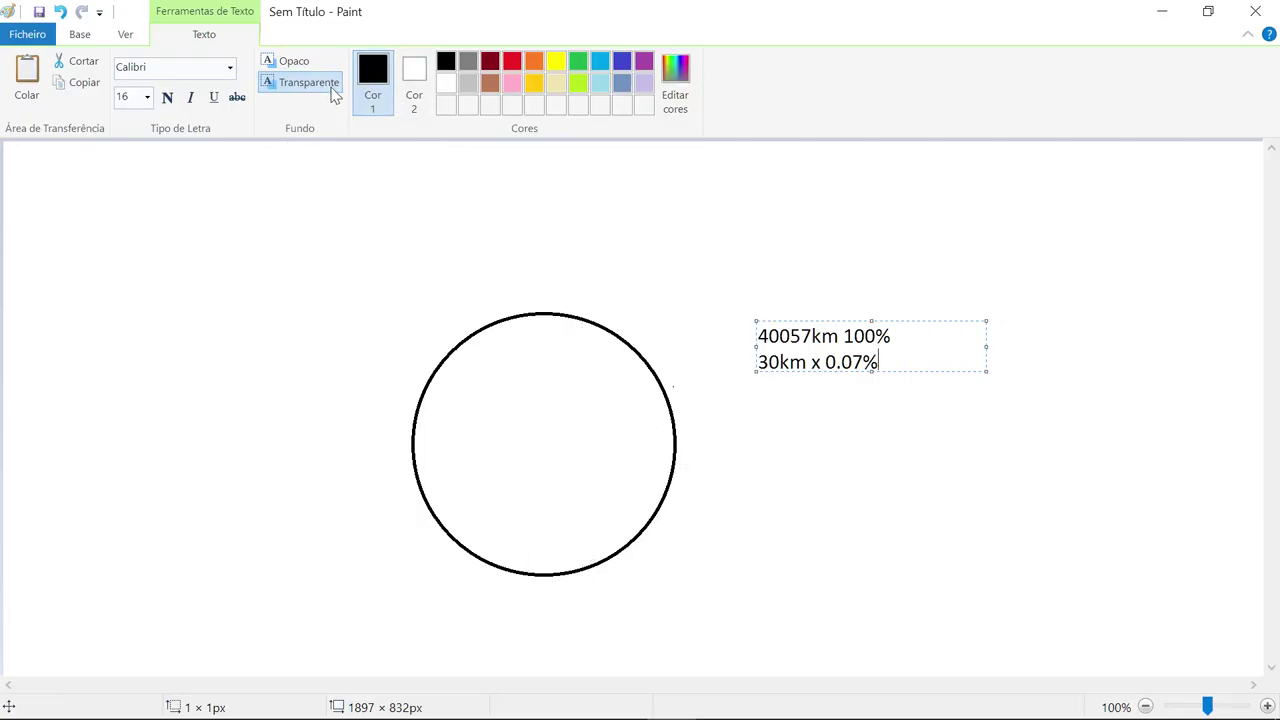
pyautogui.click(254, 374)
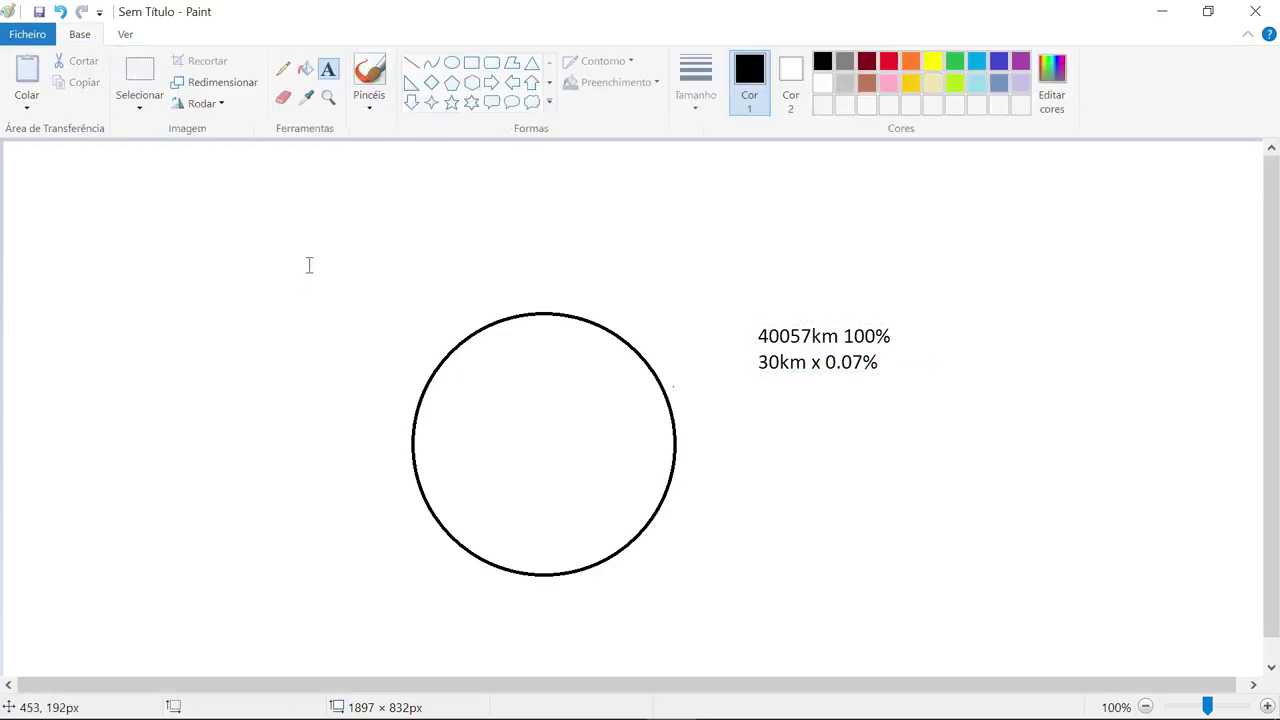
# Draw a short slanted straight line above the circle and commit it
pyautogui.click(411, 62)
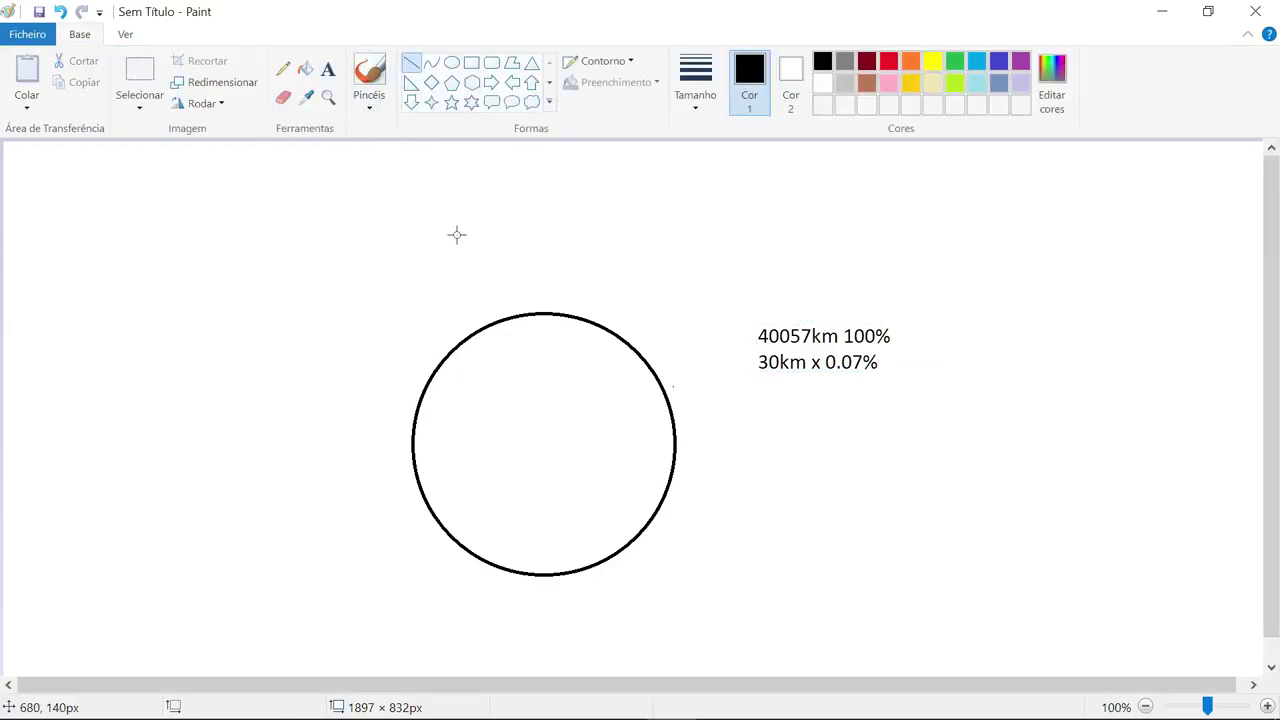
pyautogui.moveTo(456, 234); pyautogui.dragTo(506, 226)
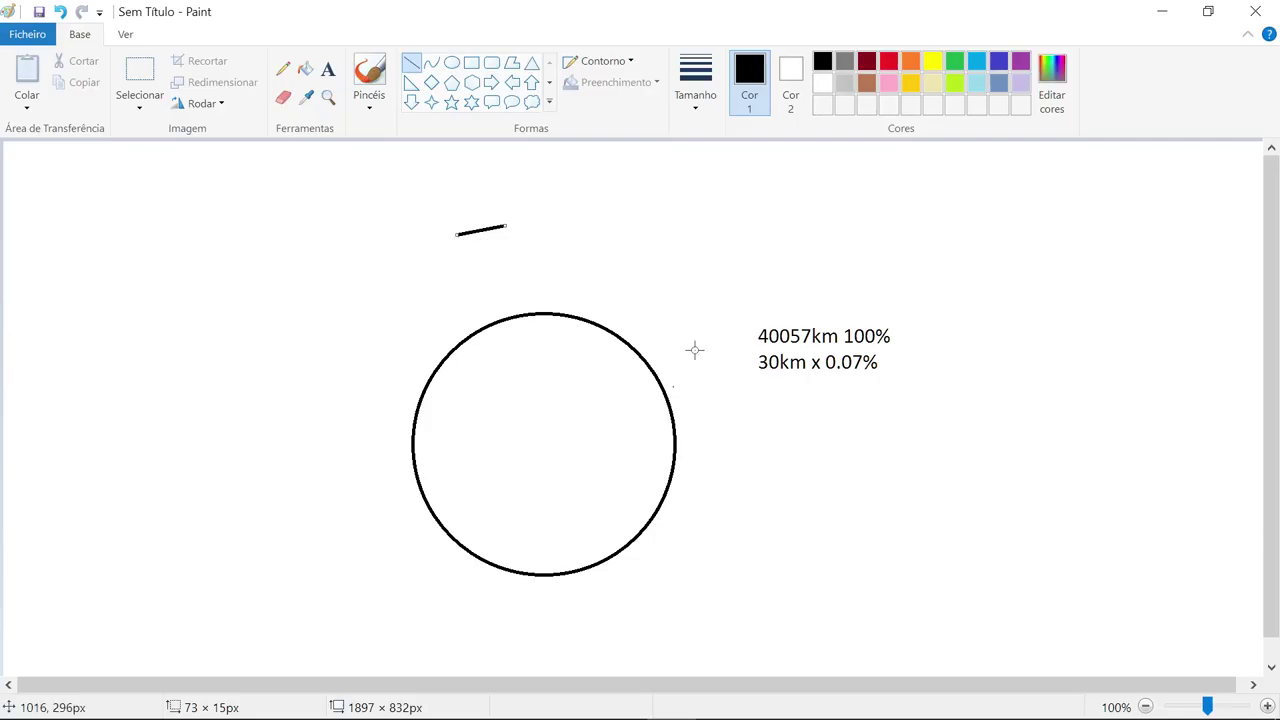
pyautogui.click(798, 390)
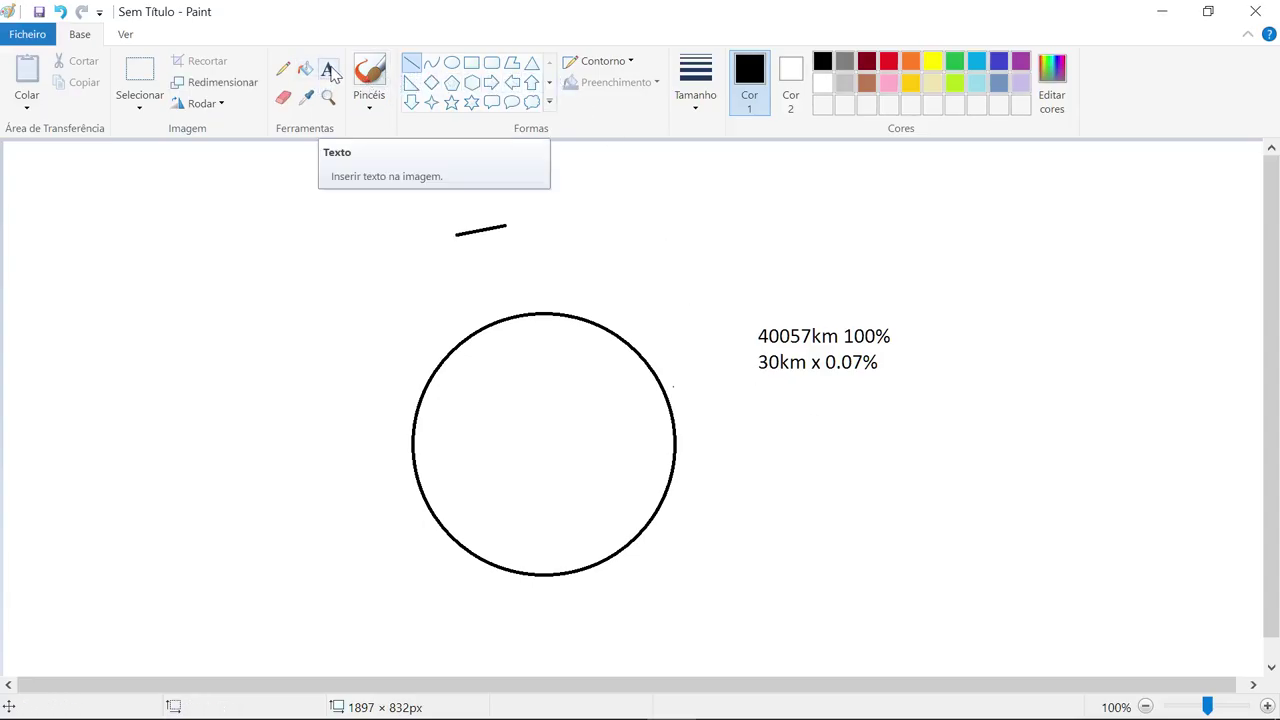
# Add a new text block below the calculations reading '100% 360º' and '0.07 x'
pyautogui.click(331, 71)
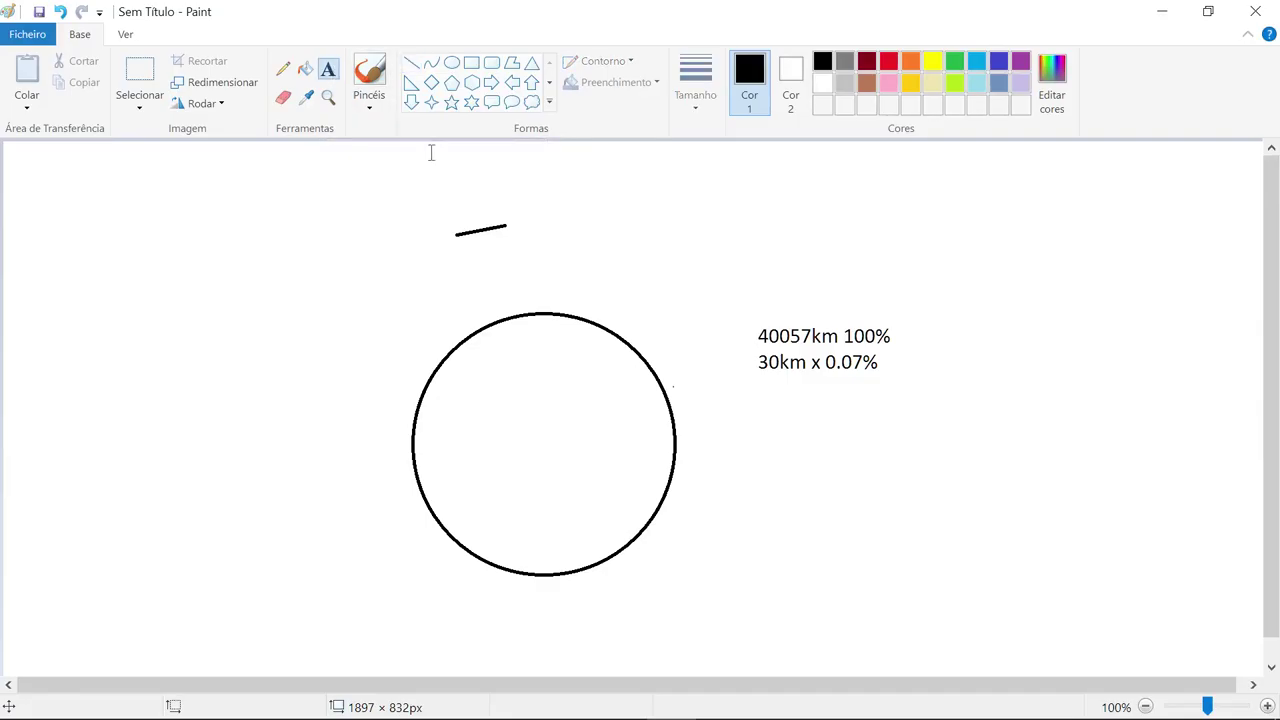
pyautogui.click(776, 415)
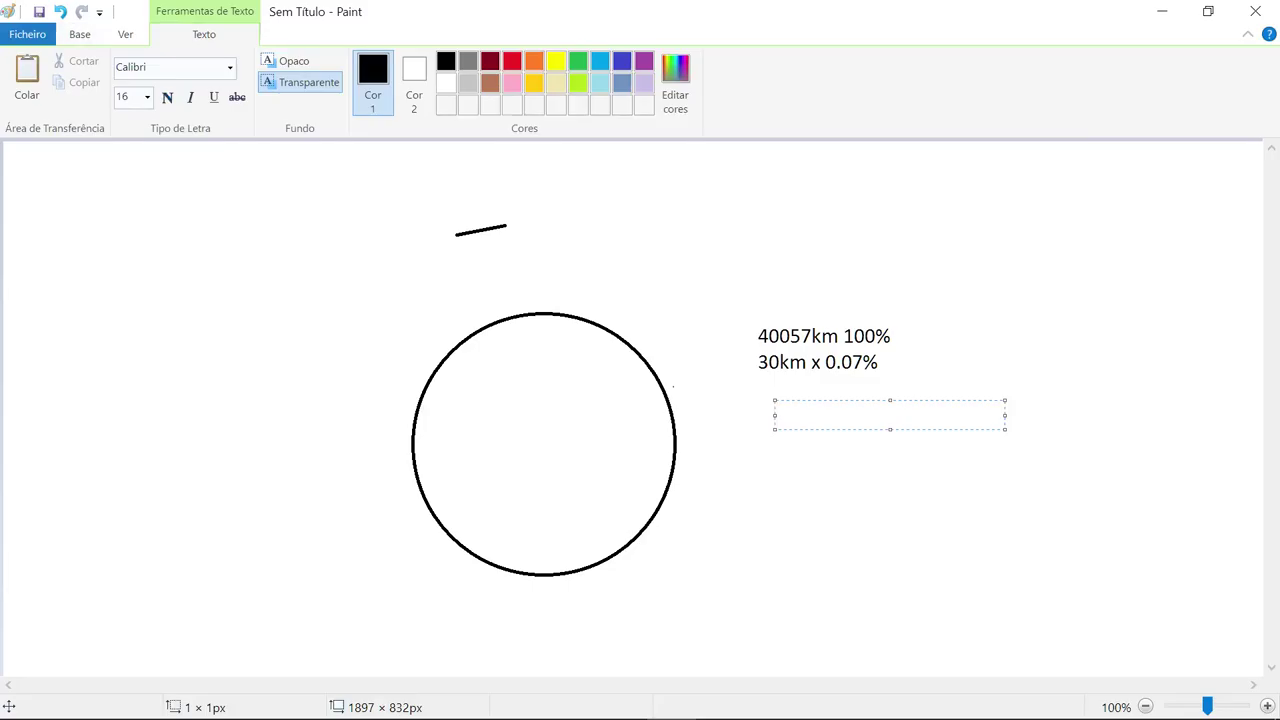
pyautogui.write('100')
pyautogui.write('5')
pyautogui.press('BackSpace')
pyautogui.write('% ')
pyautogui.write('360')
pyautogui.write('º')
pyautogui.press('Return')
pyautogui.press('Return')
pyautogui.write('0')
pyautogui.write('.0')
pyautogui.write('7')
pyautogui.write(' x')
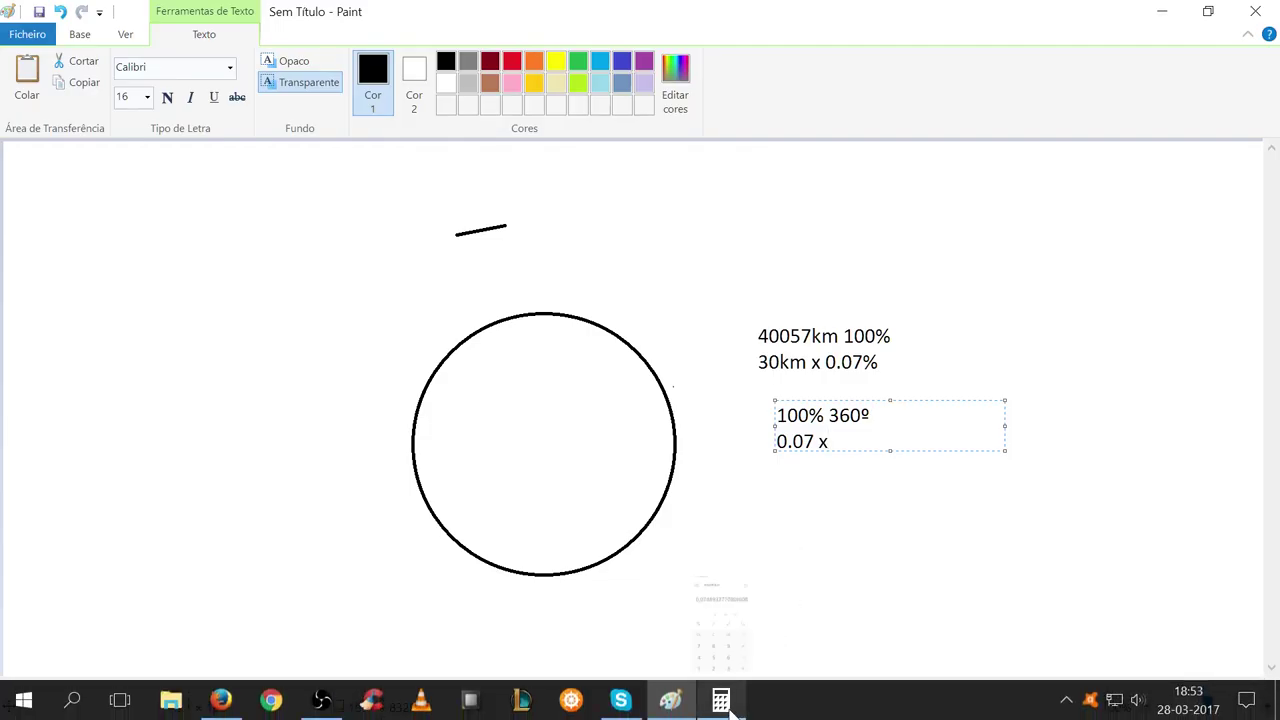
# Multiply 0,07 by 360 in Calculator, giving 25,2
pyautogui.click(721, 700)
pyautogui.click(1064, 618)
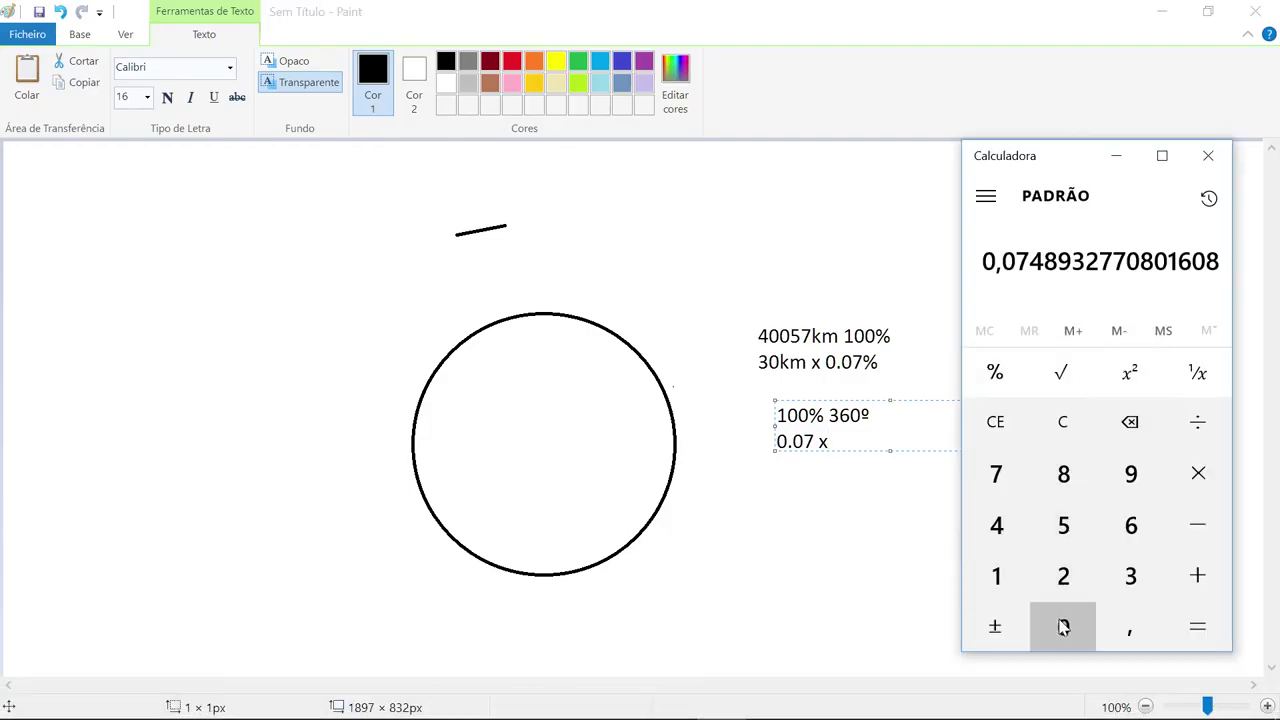
pyautogui.click(1120, 625)
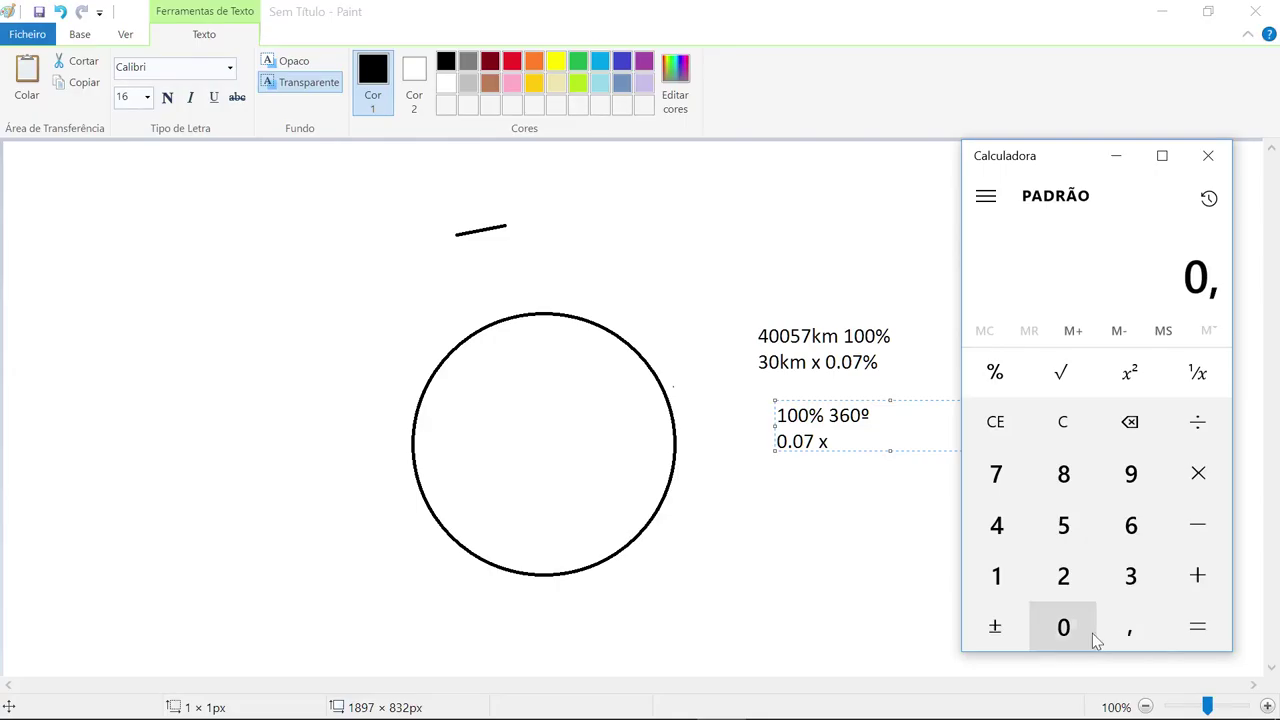
pyautogui.click(1075, 630)
pyautogui.click(1002, 476)
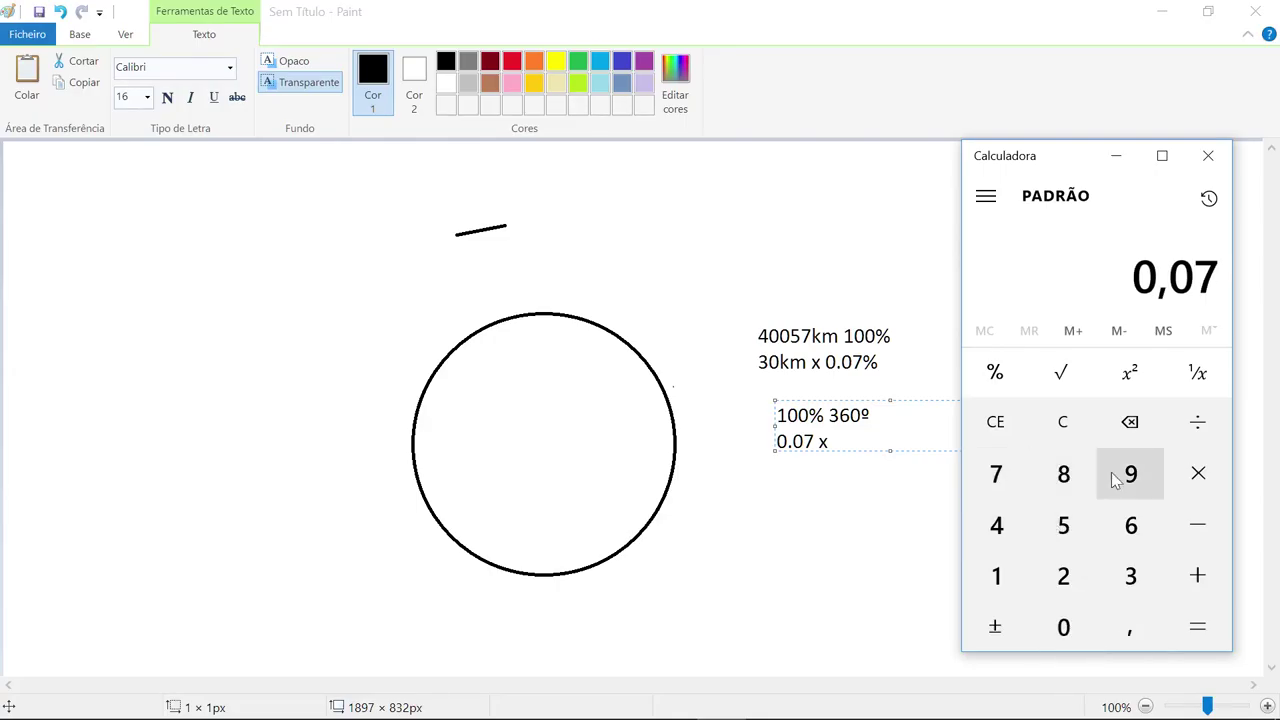
pyautogui.click(1198, 476)
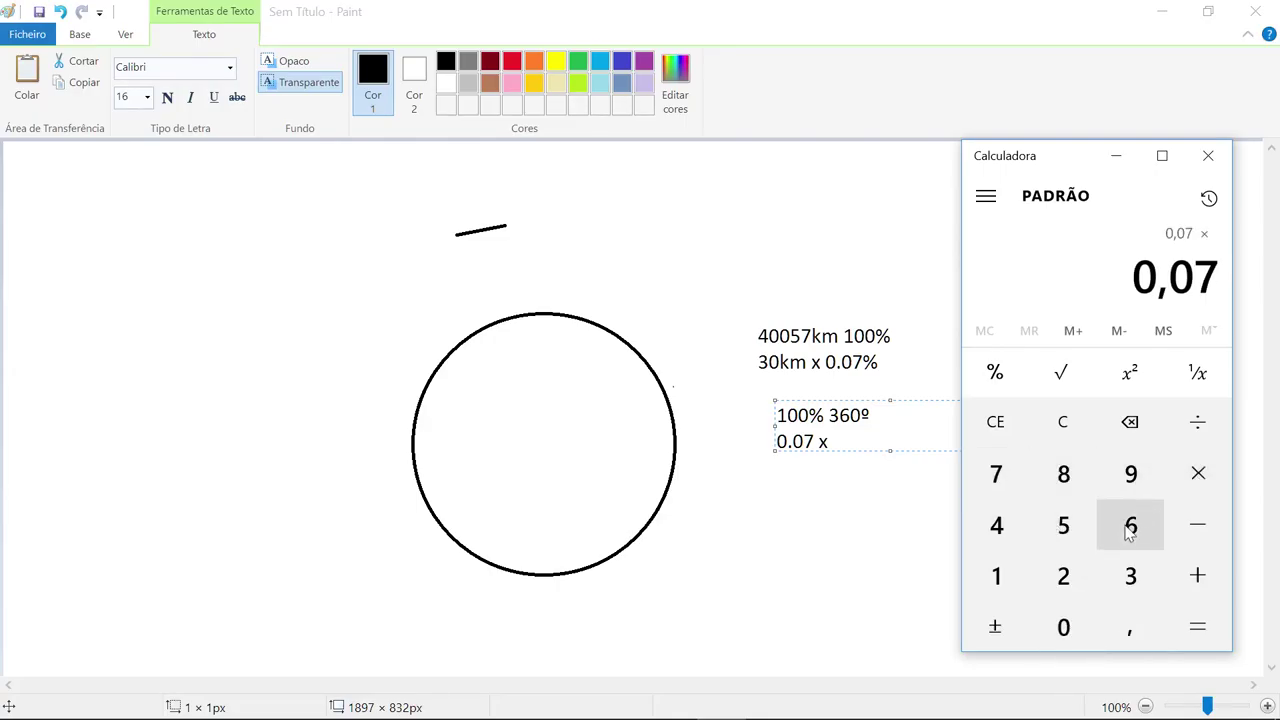
pyautogui.click(1131, 575)
pyautogui.click(1130, 525)
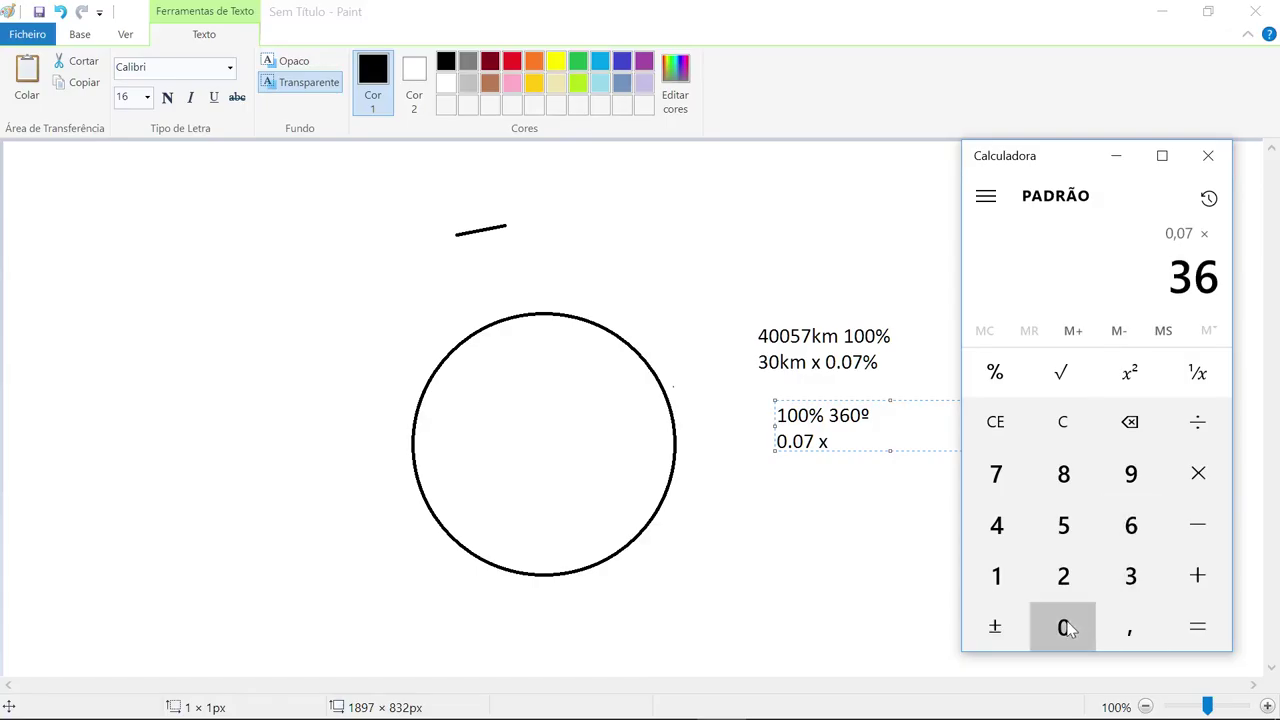
pyautogui.click(1063, 627)
pyautogui.click(1203, 627)
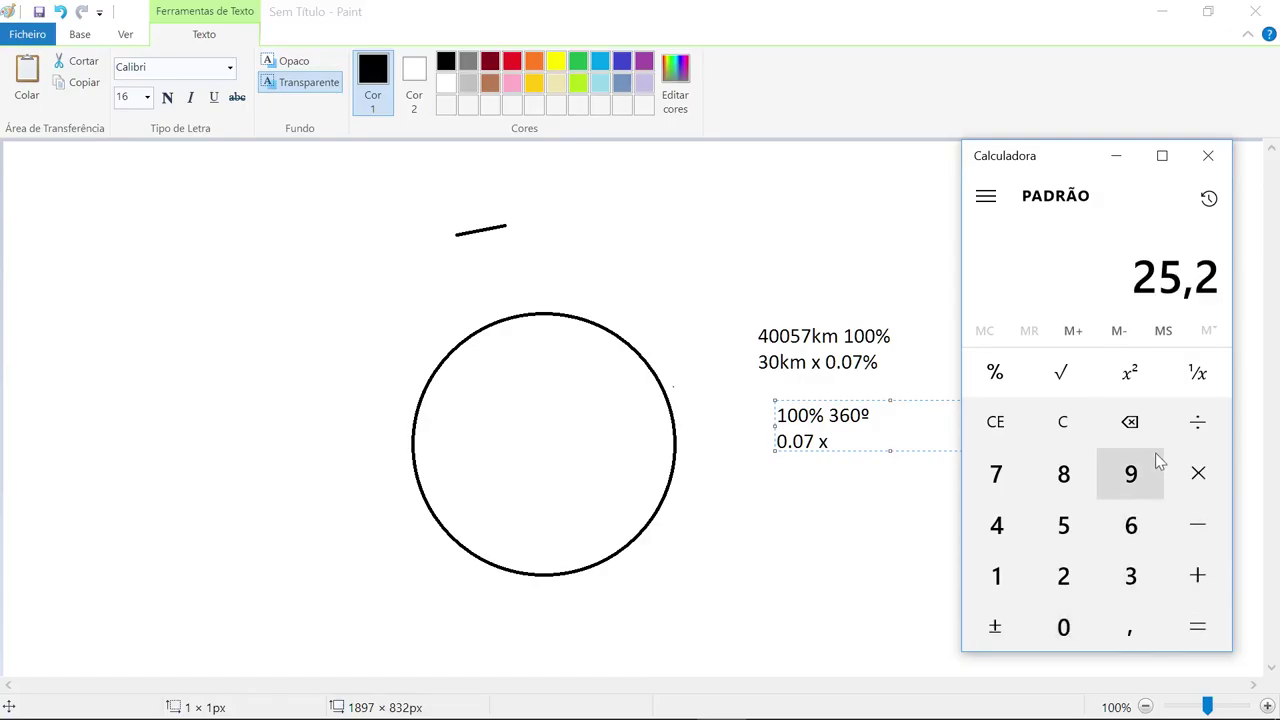
# Divide 25,2 by 100 to get 0,252, then go back to Paint
pyautogui.click(1198, 436)
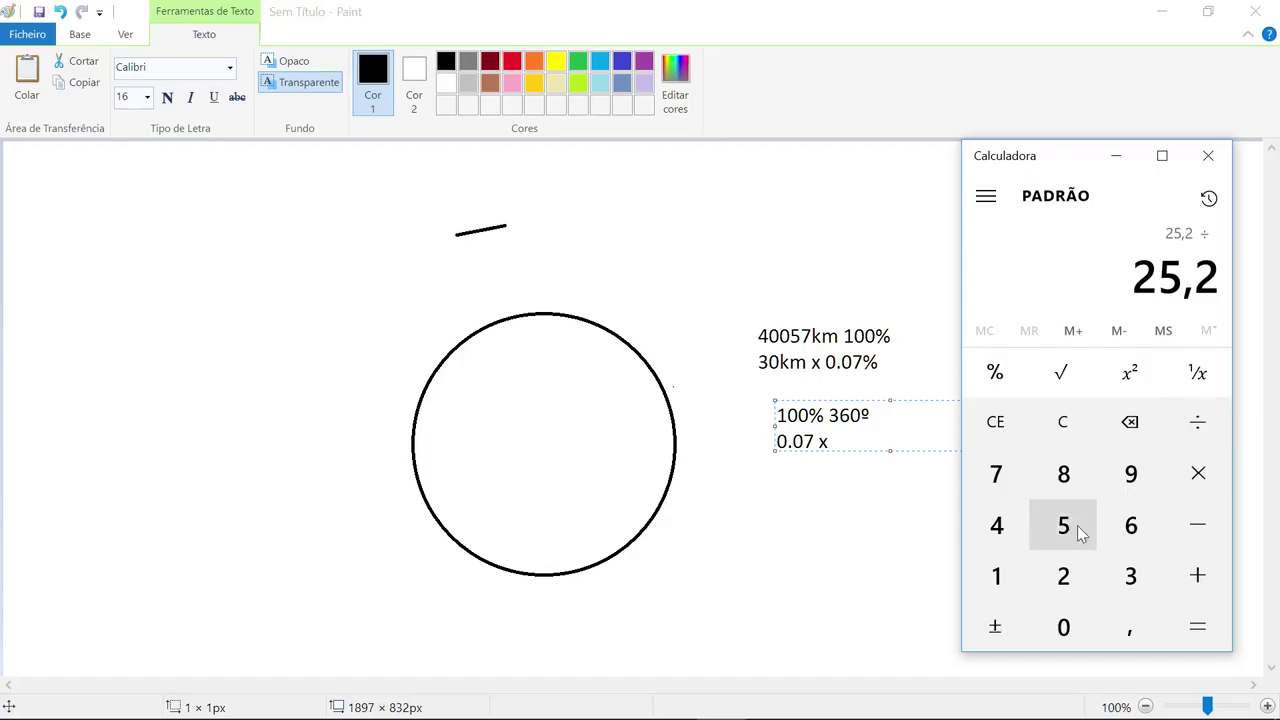
pyautogui.click(1000, 577)
pyautogui.click(1085, 630)
pyautogui.click(1085, 630)
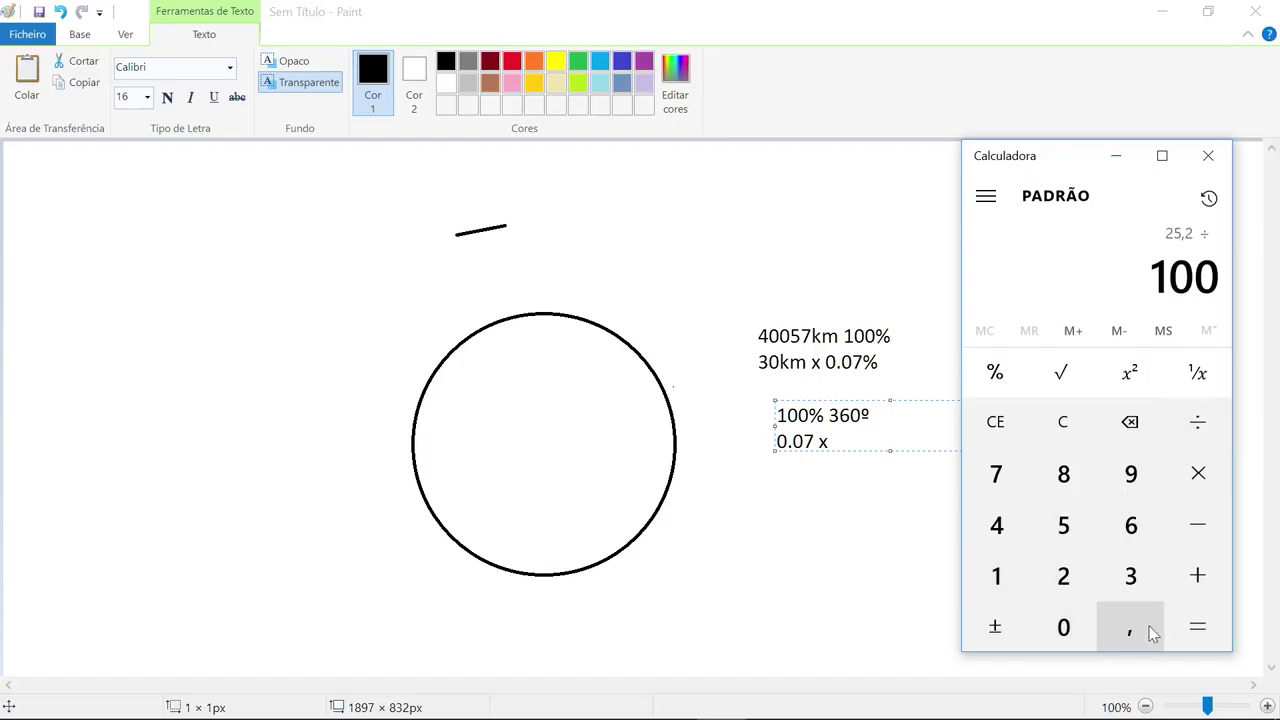
pyautogui.click(1187, 627)
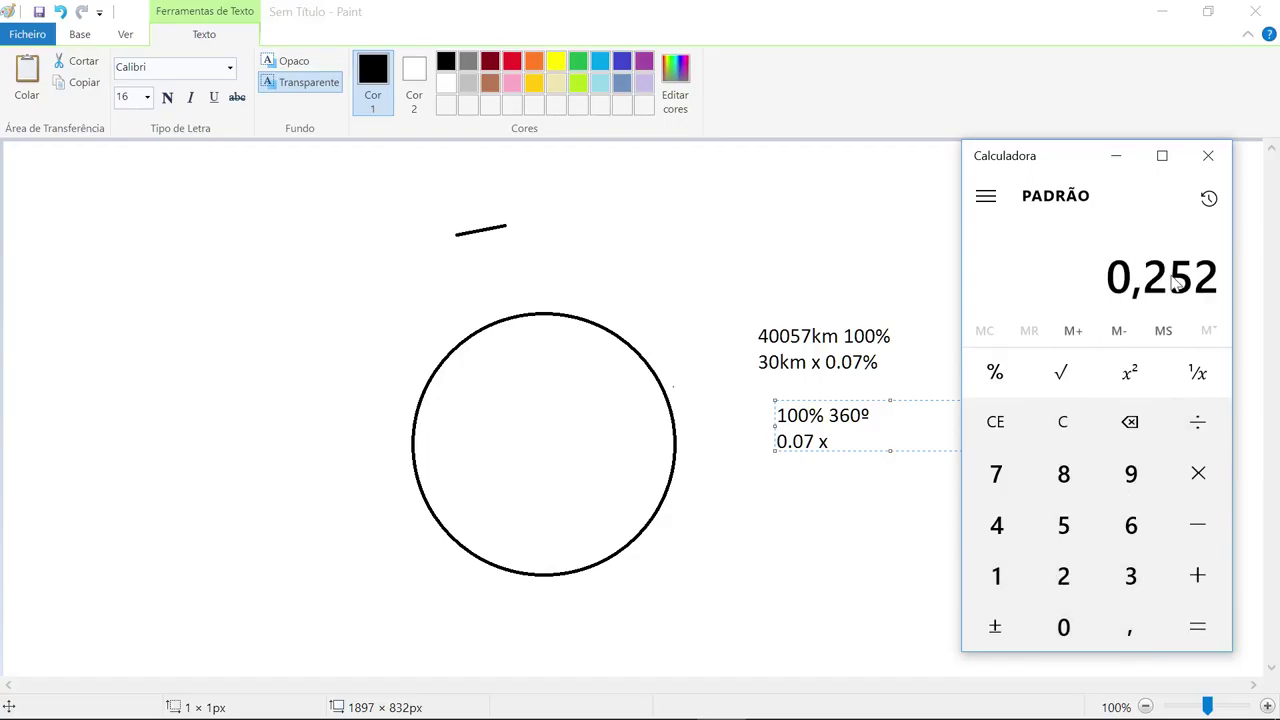
pyautogui.click(834, 446)
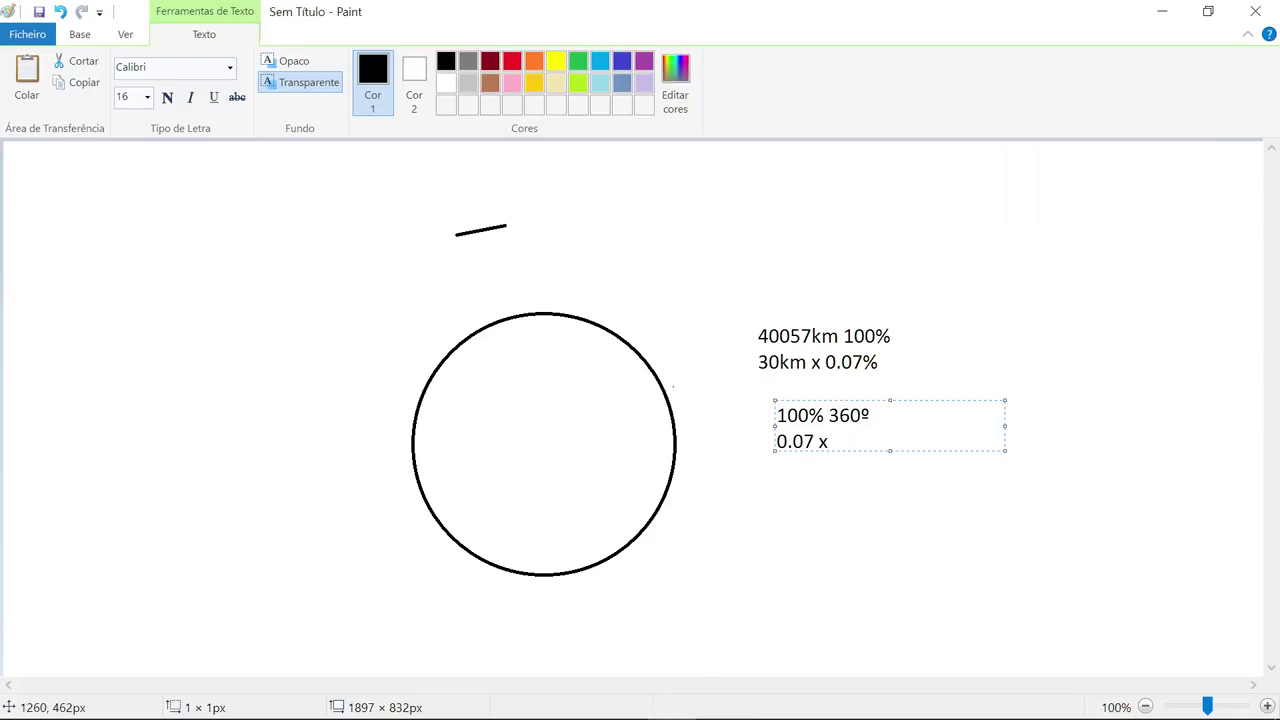
# Add a third line '0.25º' to the degree text block and commit it onto the canvas
pyautogui.press('Return')
pyautogui.write('0.')
pyautogui.write('25')
pyautogui.write('º')
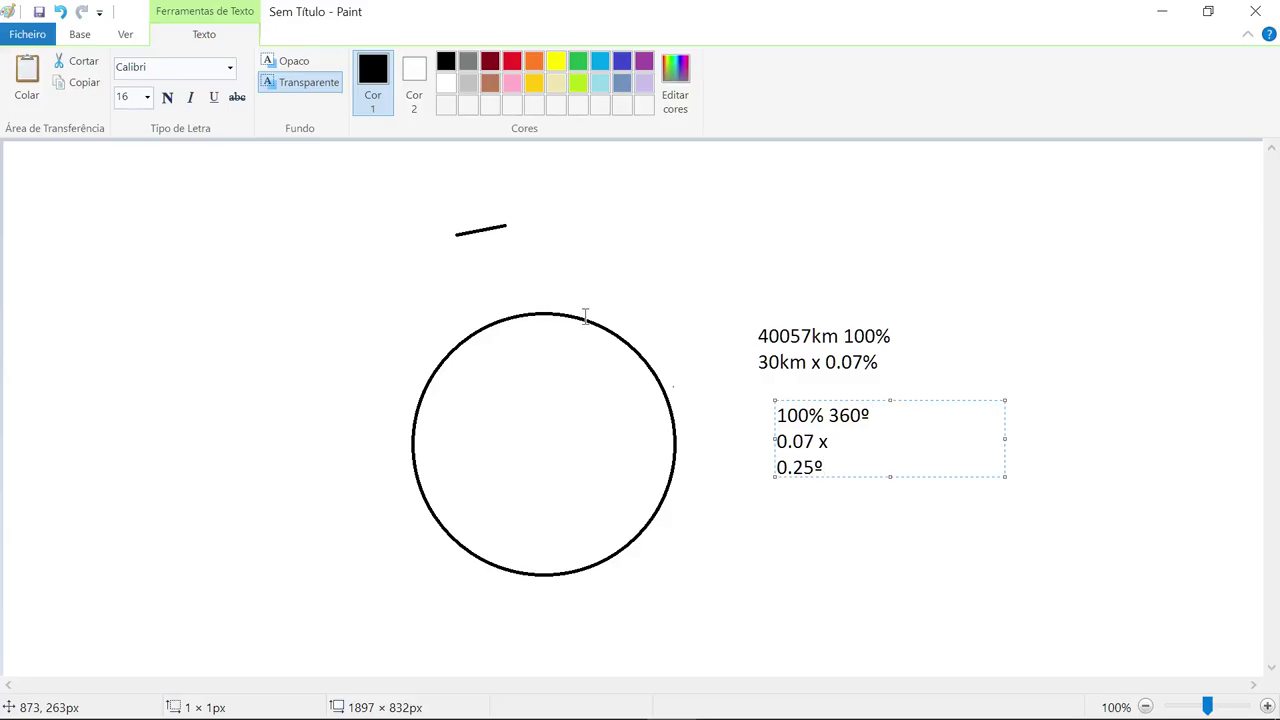
pyautogui.click(585, 316)
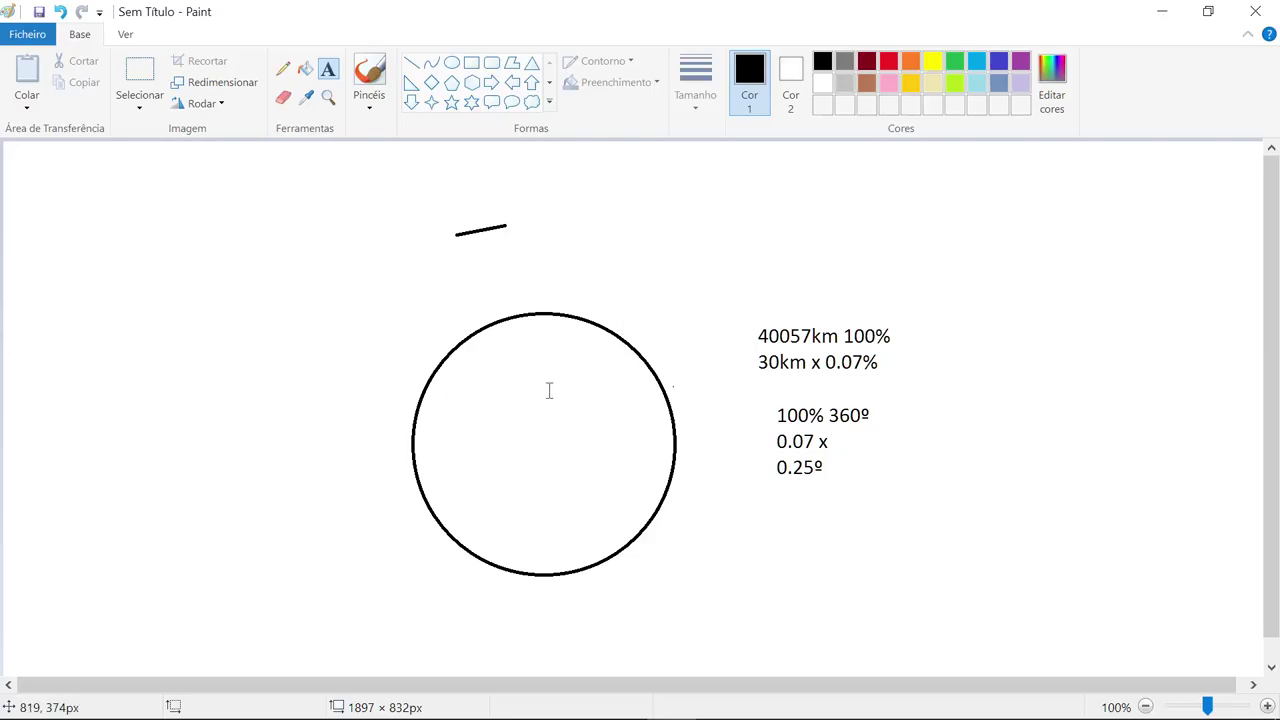
pyautogui.moveTo(480, 715)
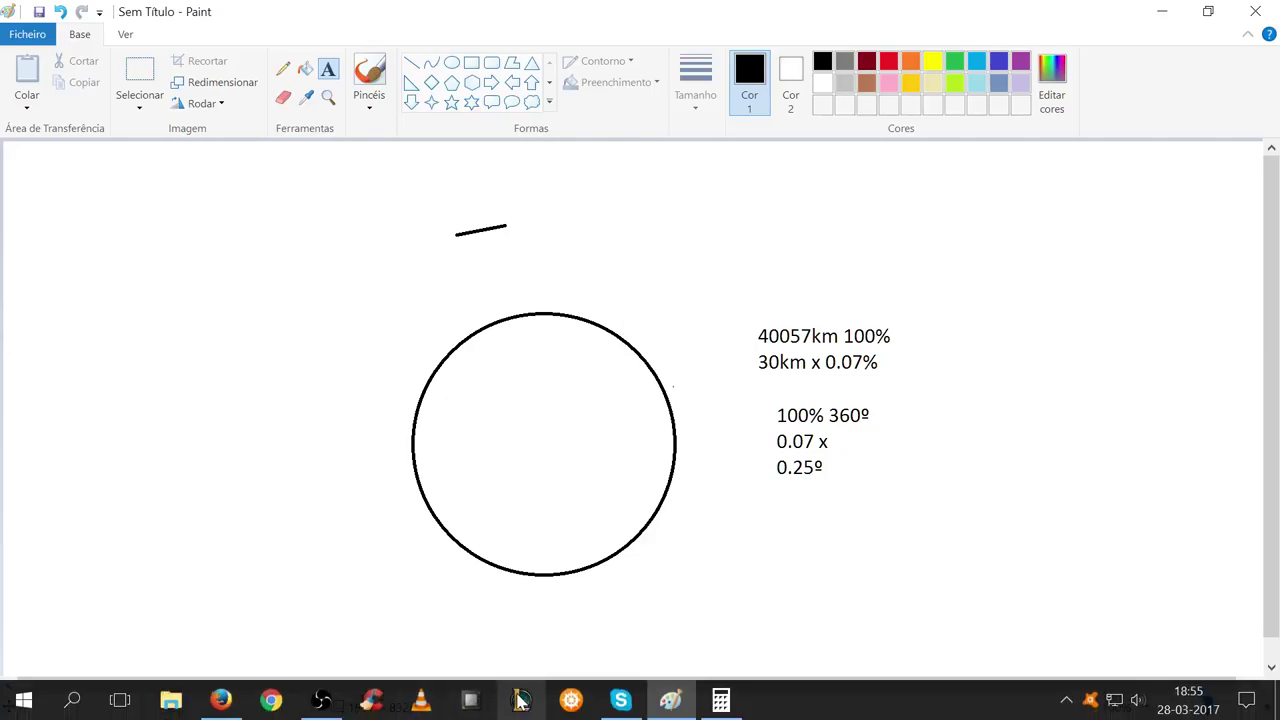